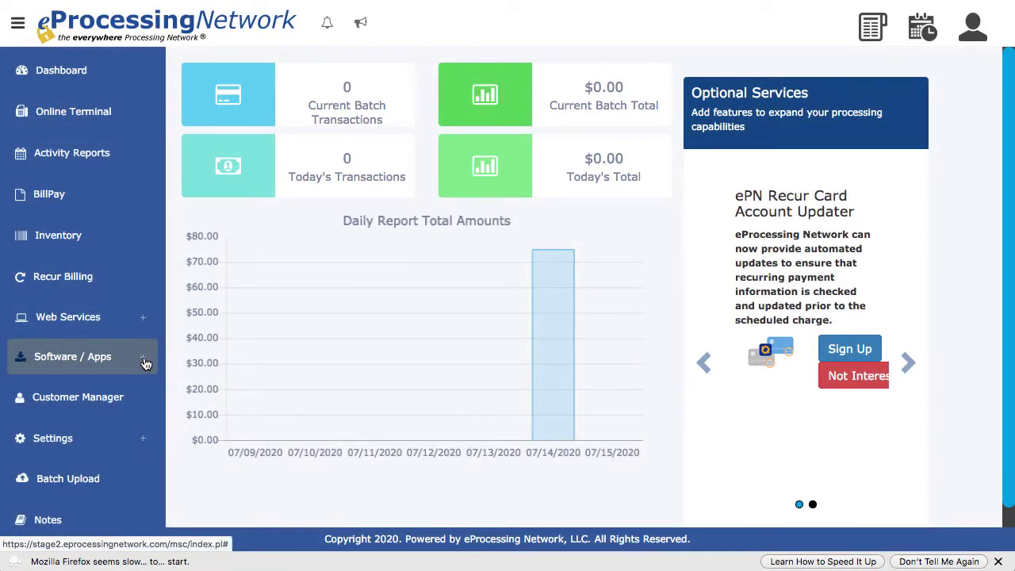
Expand Software / Apps in the sidebar and open the ePNSync Online page.
left_click(146, 364)
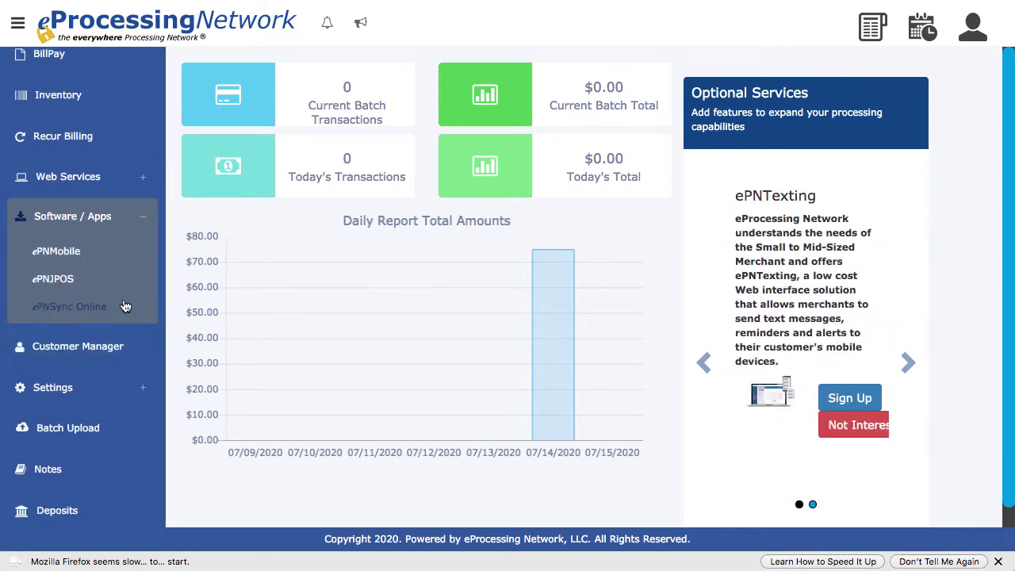
left_click(86, 309)
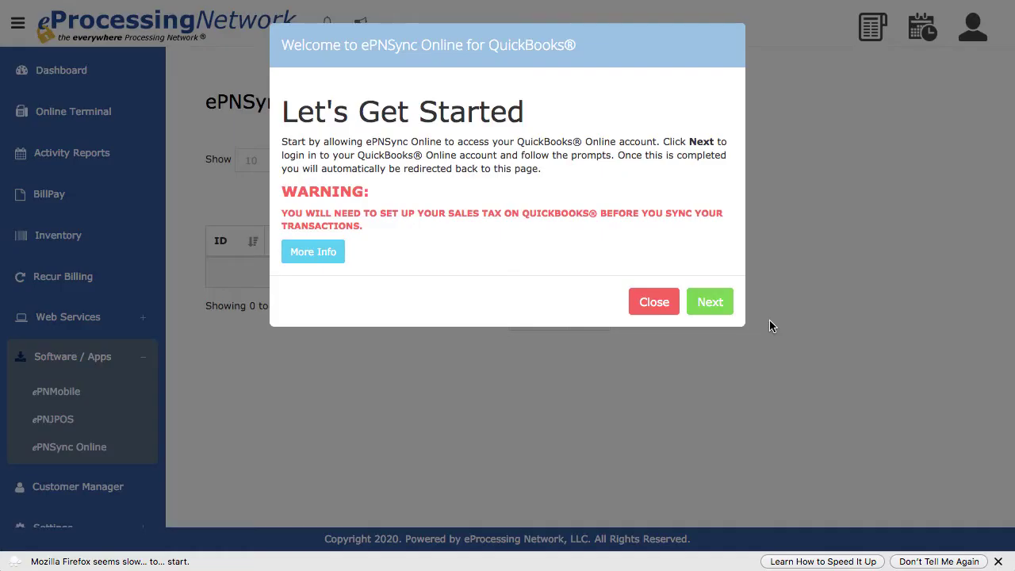
Start the QuickBooks Online connection and sign in to the Intuit account.
left_click(713, 304)
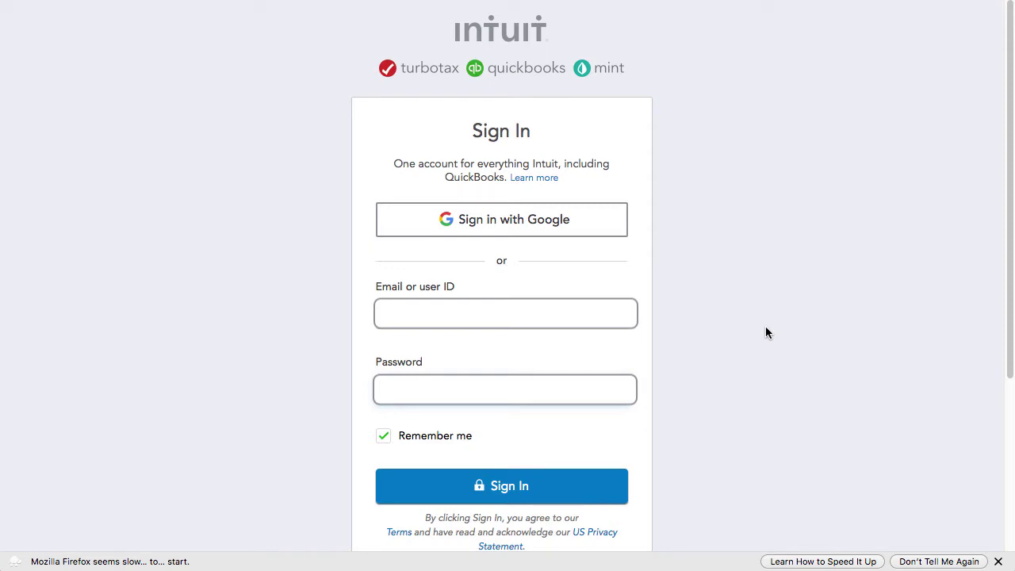
left_click(550, 495)
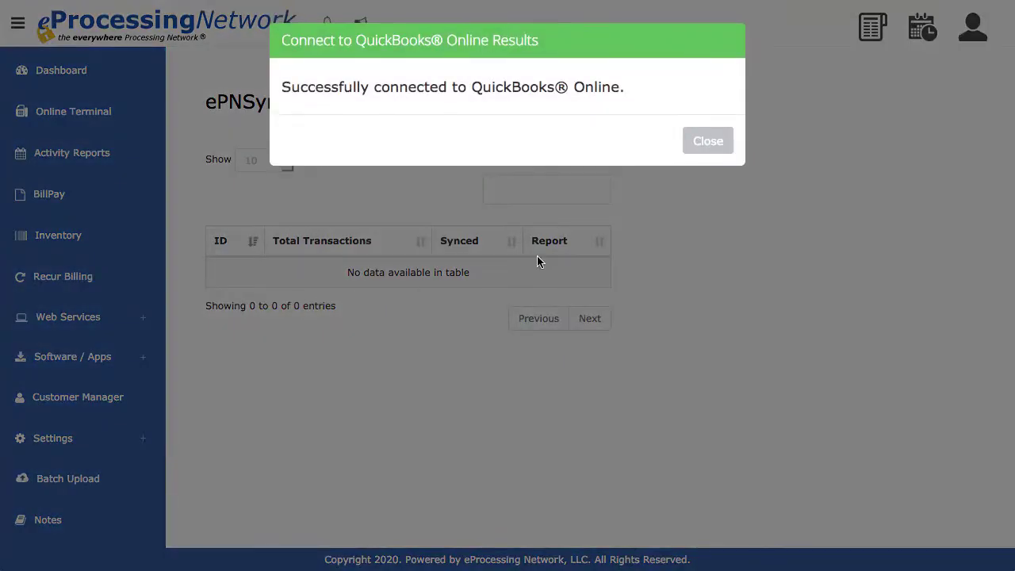
Dismiss the 'Successfully connected' message to bring up the QBO Invoice Setup Options.
left_click(706, 145)
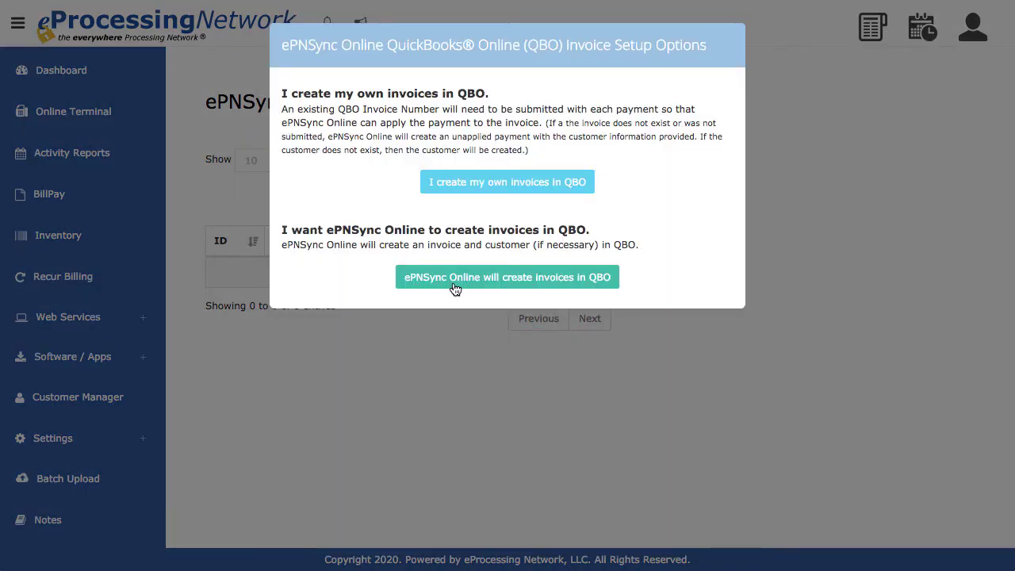
Let ePNSync Online create QBO invoices and start syncing from start date 07-01-2020.
left_click(455, 287)
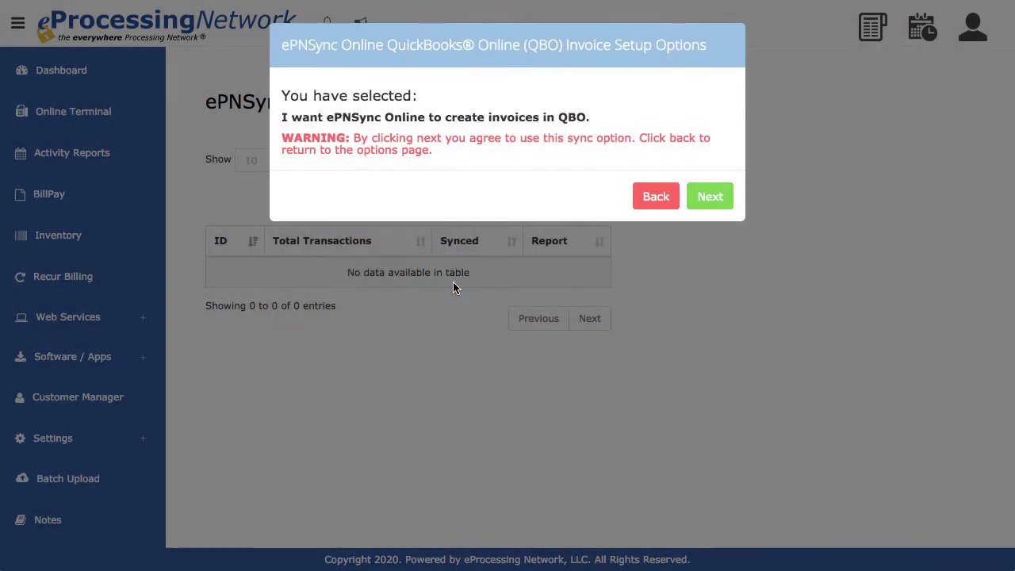
left_click(720, 199)
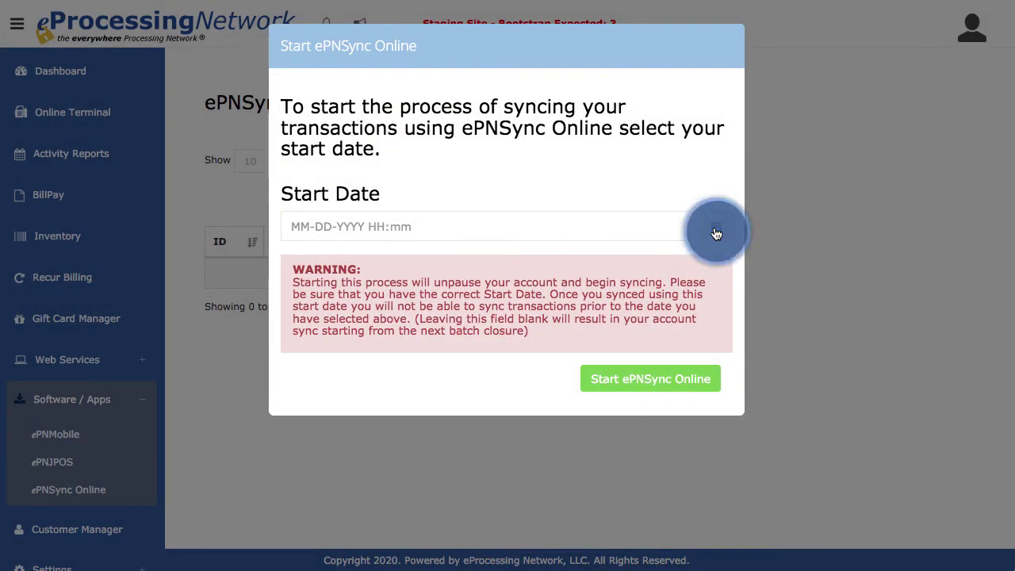
left_click(716, 227)
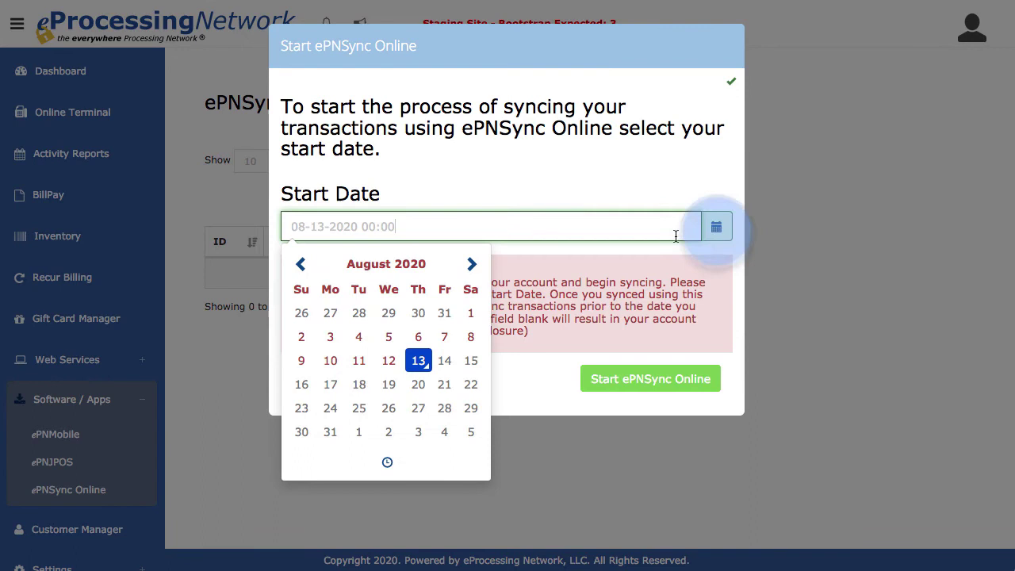
left_click(301, 264)
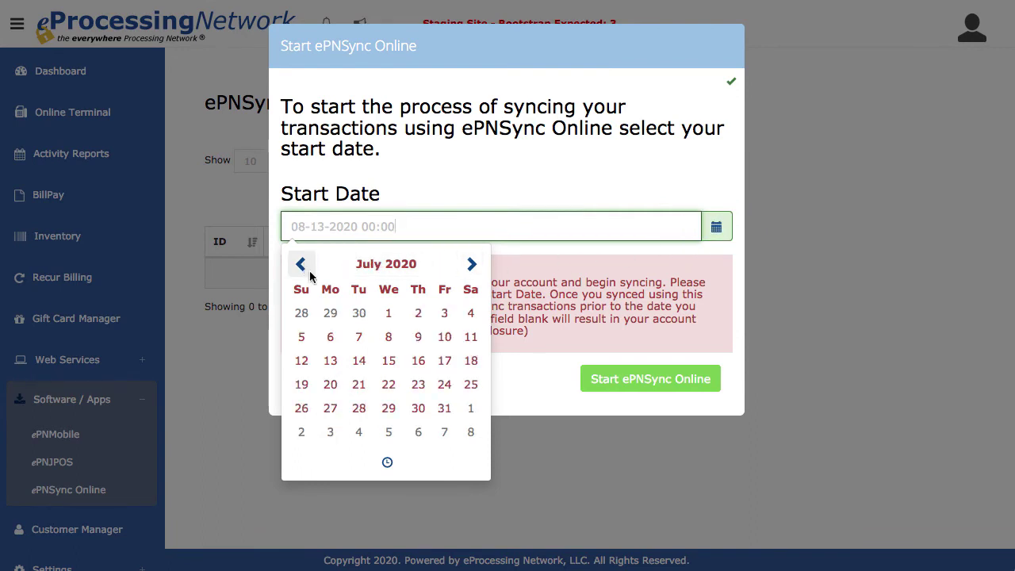
left_click(390, 313)
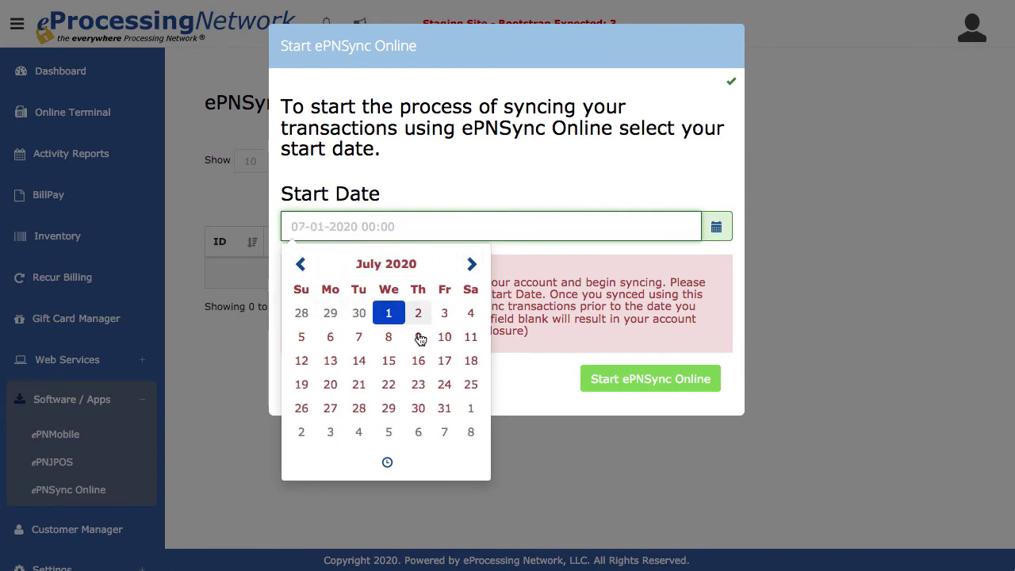
left_click(614, 300)
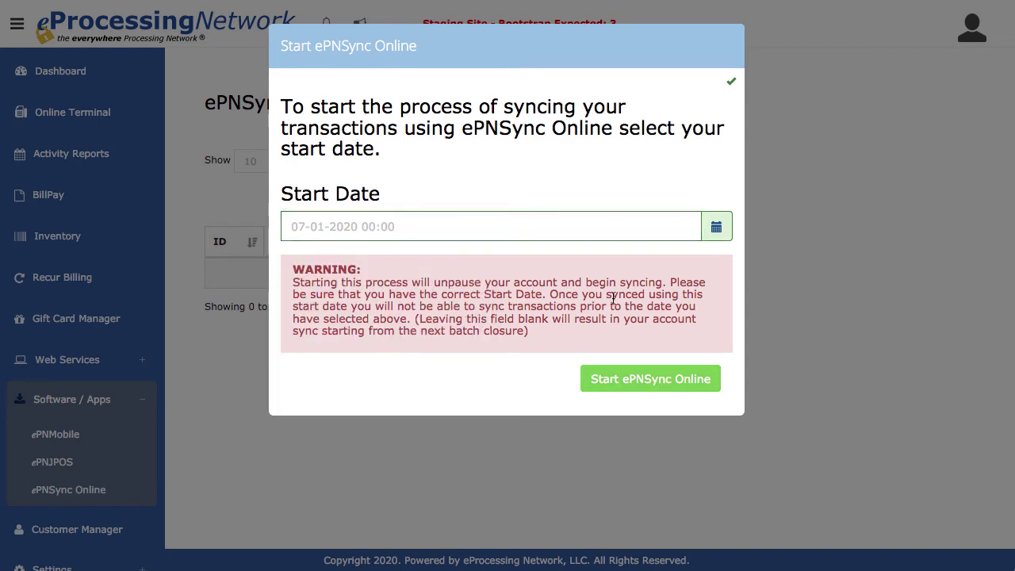
left_click(648, 383)
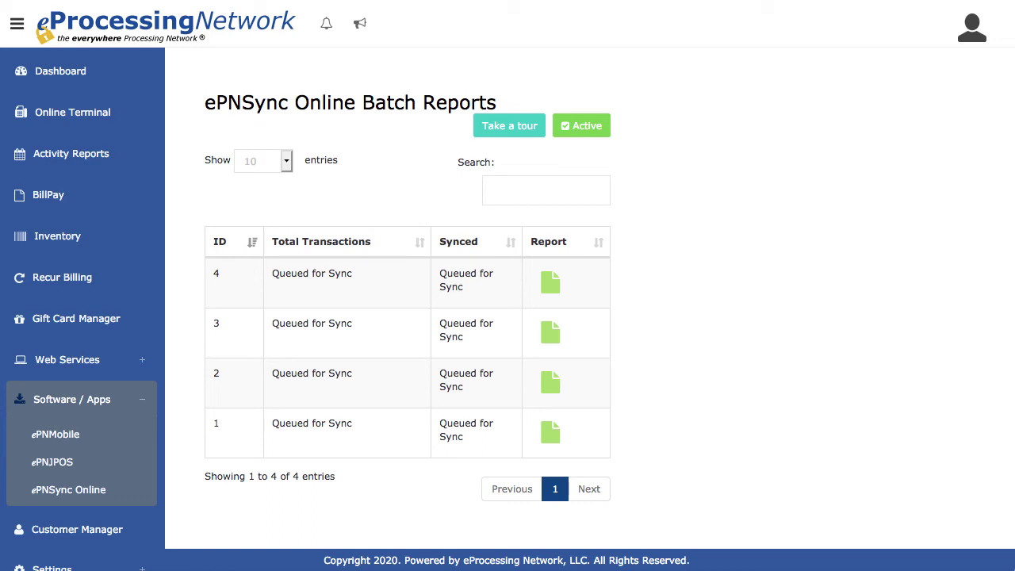
Open the batch 2 Sync report showing four credit sale invoices totalling 88.72.
left_click(550, 282)
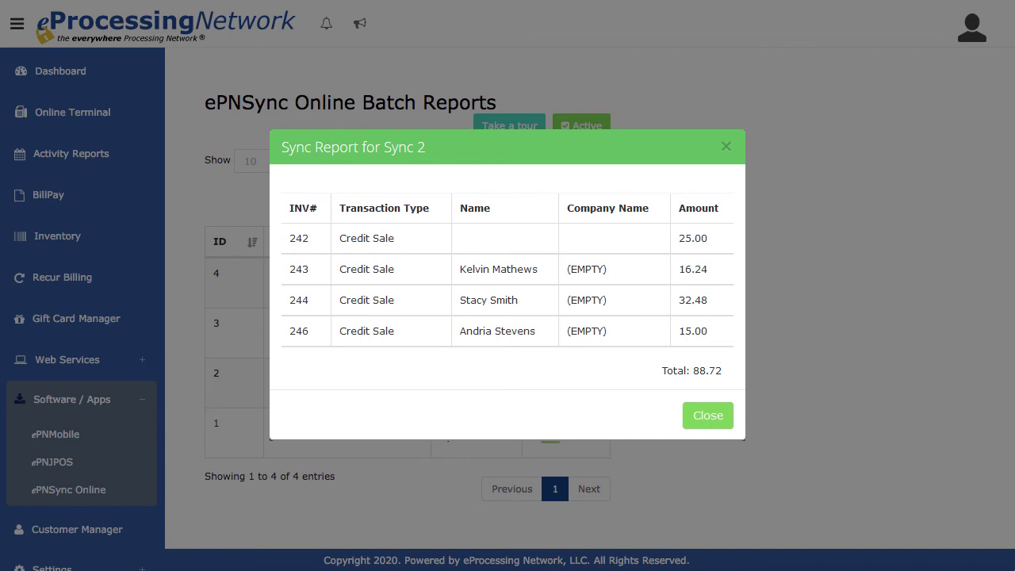
Close the Sync 2 report and open batch 4's report: a cash sale and check totalling 75.00.
left_click(707, 416)
left_click(553, 334)
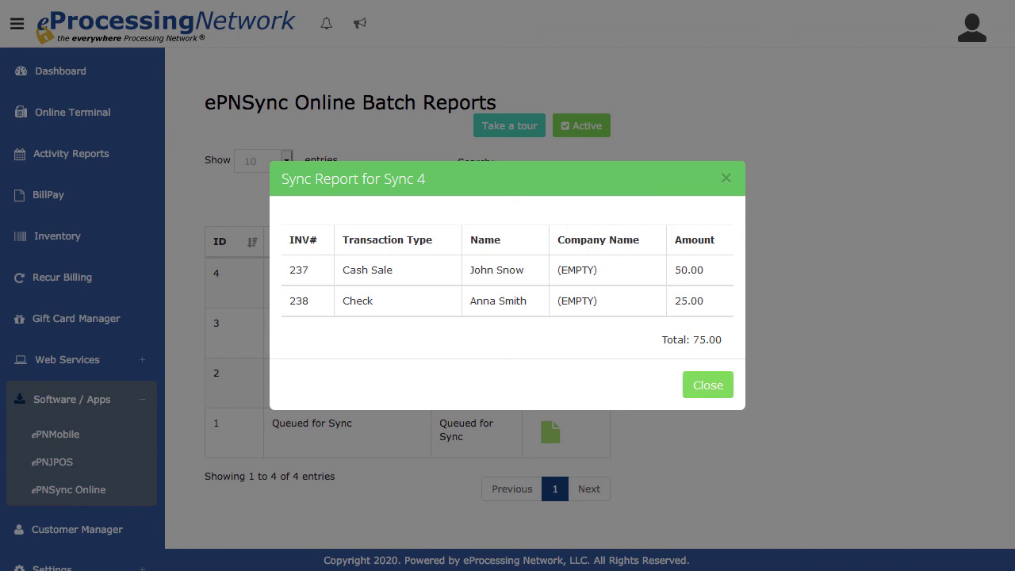
Close the Sync 4 report to return to the four-batch reports list.
left_click(549, 415)
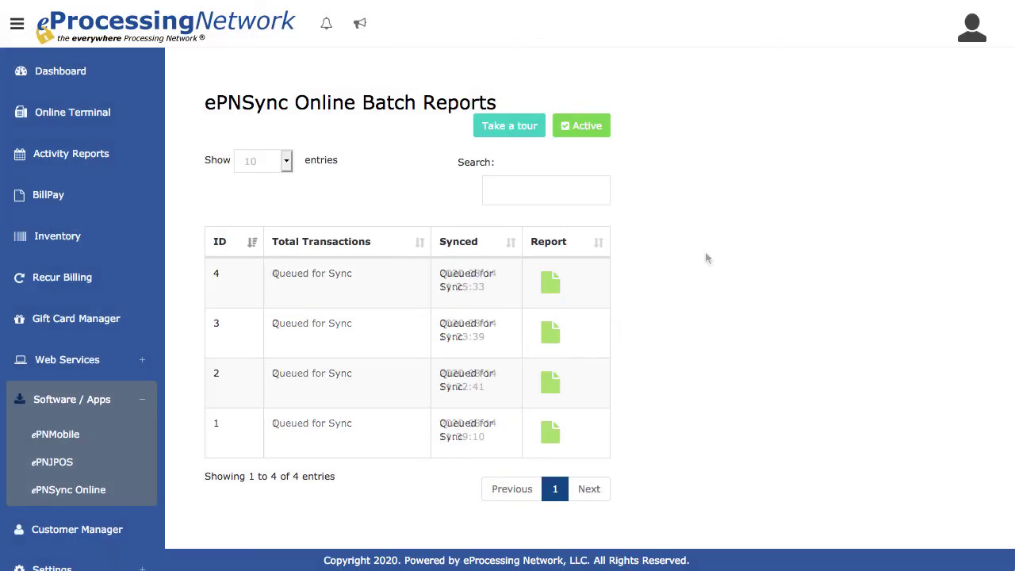